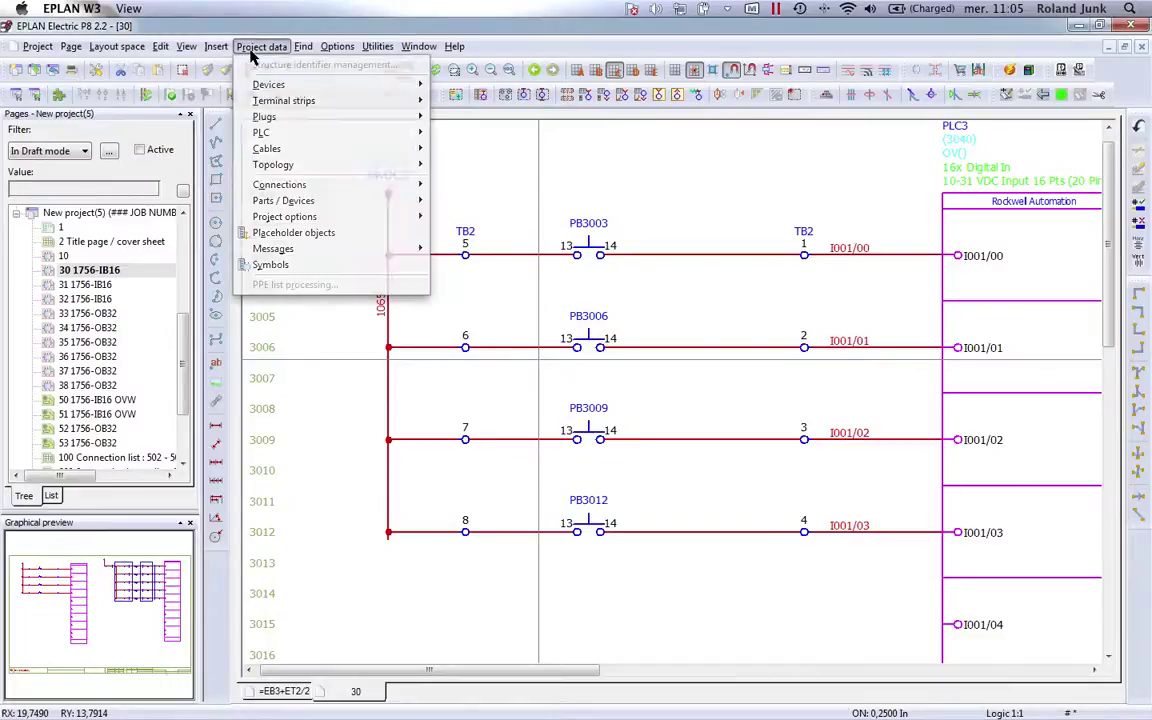
Step: Change the first pushbutton's displayed DT from PB3003 to PBI001/00 in its Properties
mouse_move(316, 90)
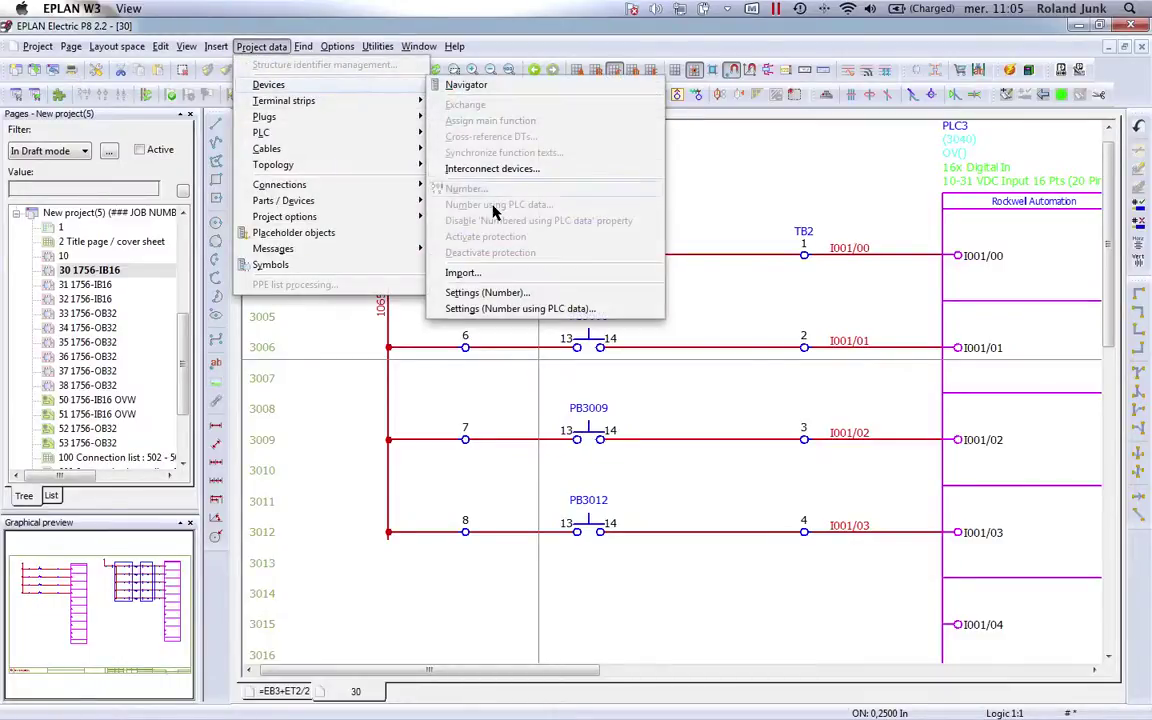
left_click(350, 380)
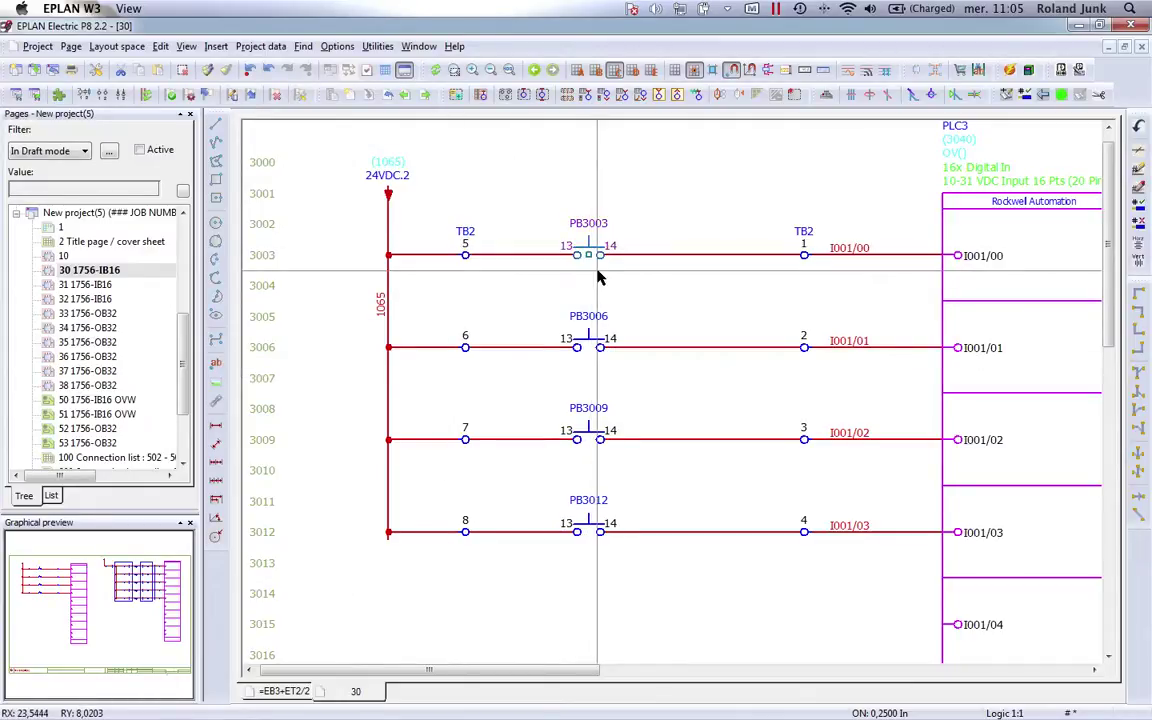
double_click(594, 250)
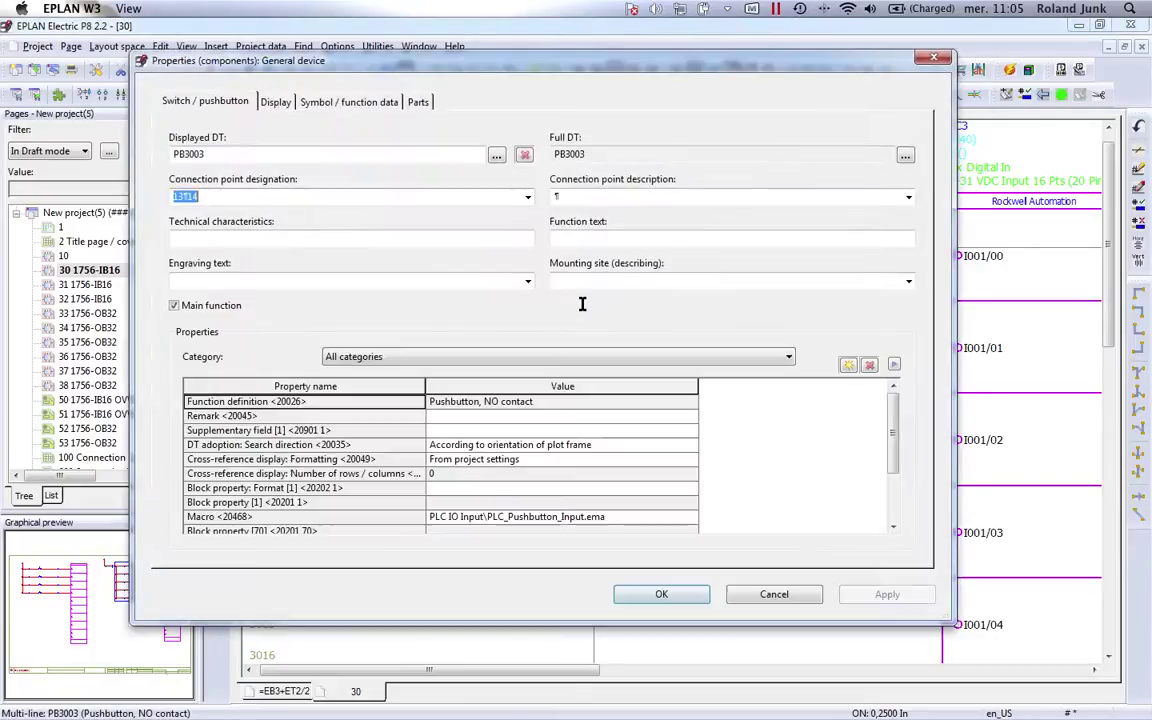
left_click_drag(187, 153, 273, 160)
type("1")
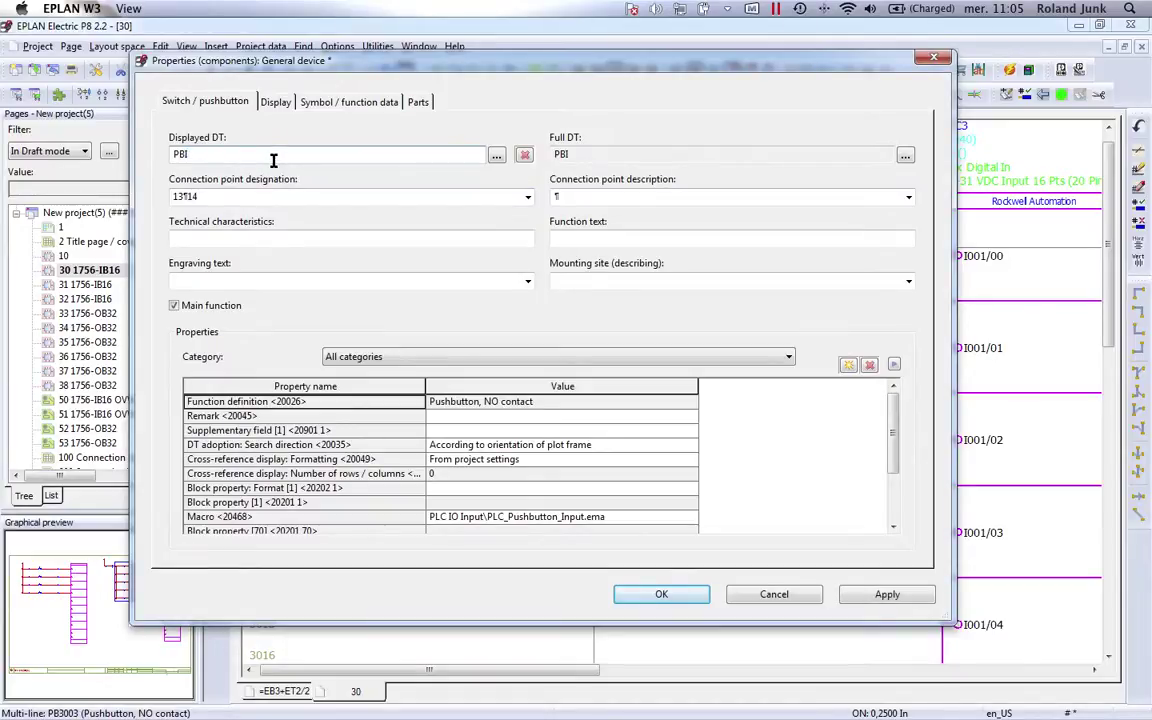
type("001/00")
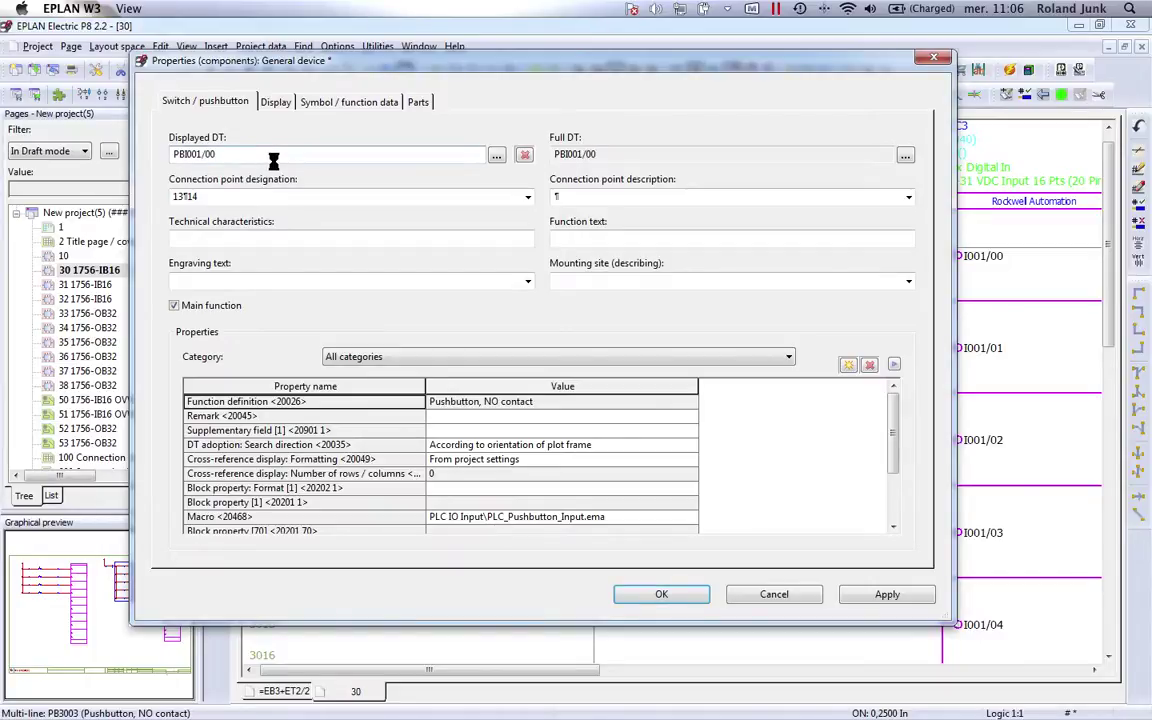
key("Return")
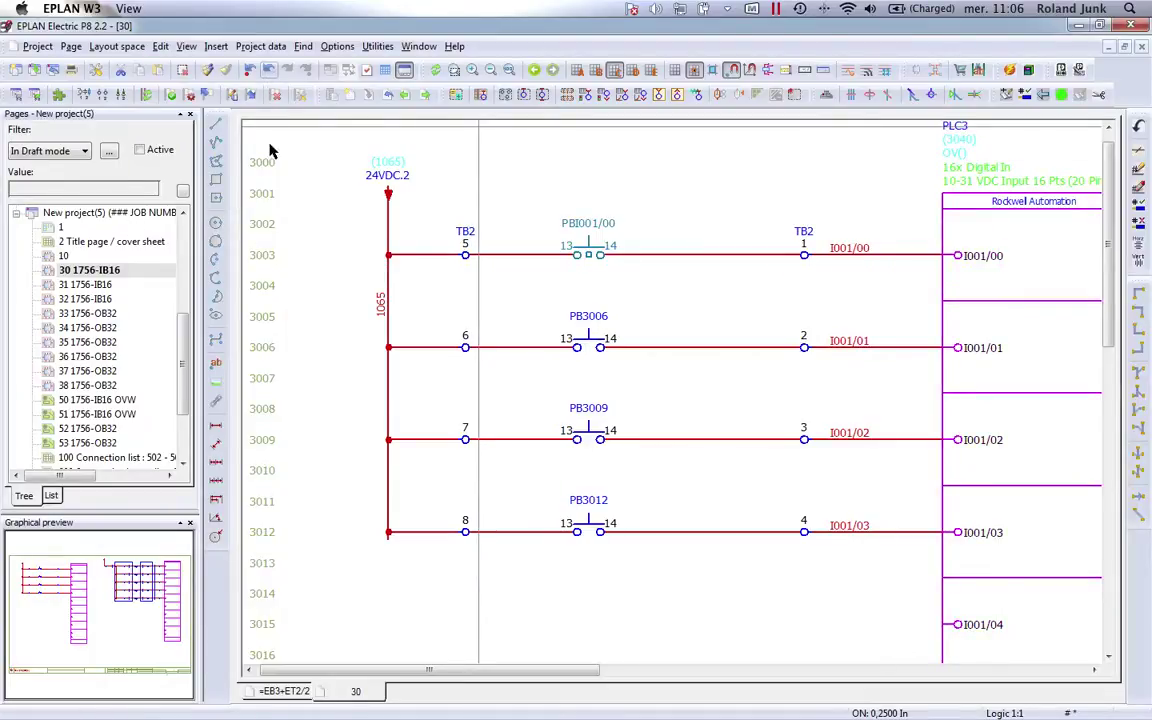
Step: Undo the rename and open the PLC address US Format scheme settings in Number using PLC data
left_click(268, 68)
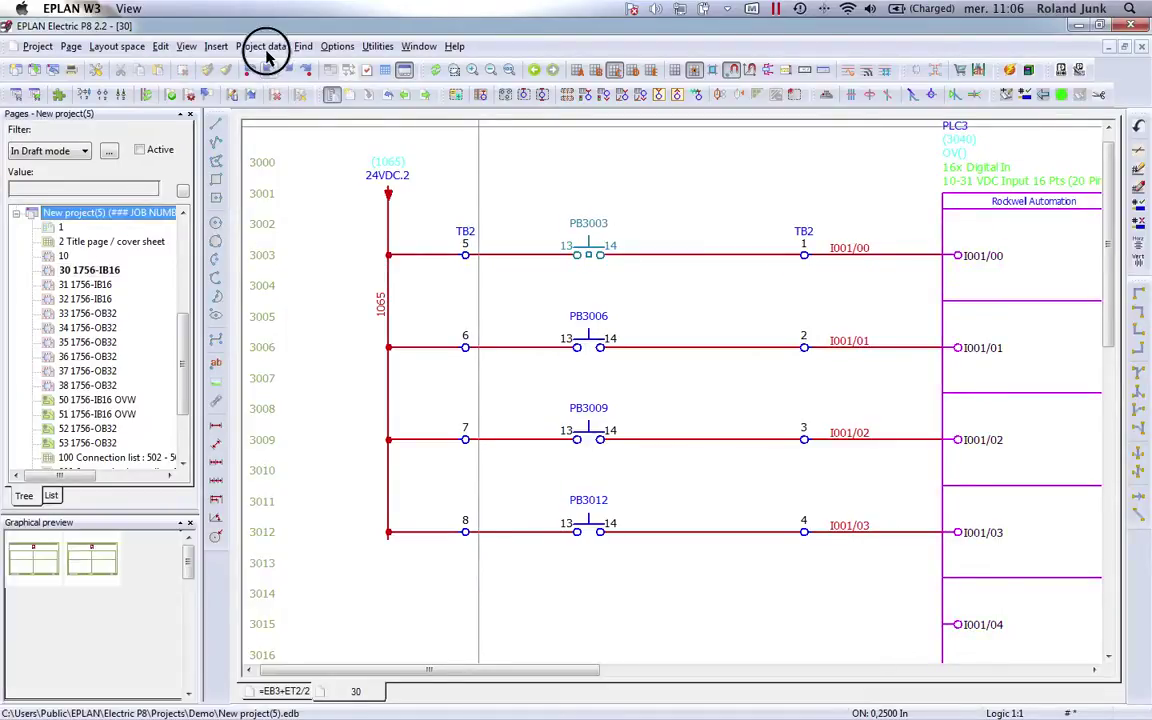
left_click(263, 47)
mouse_move(266, 85)
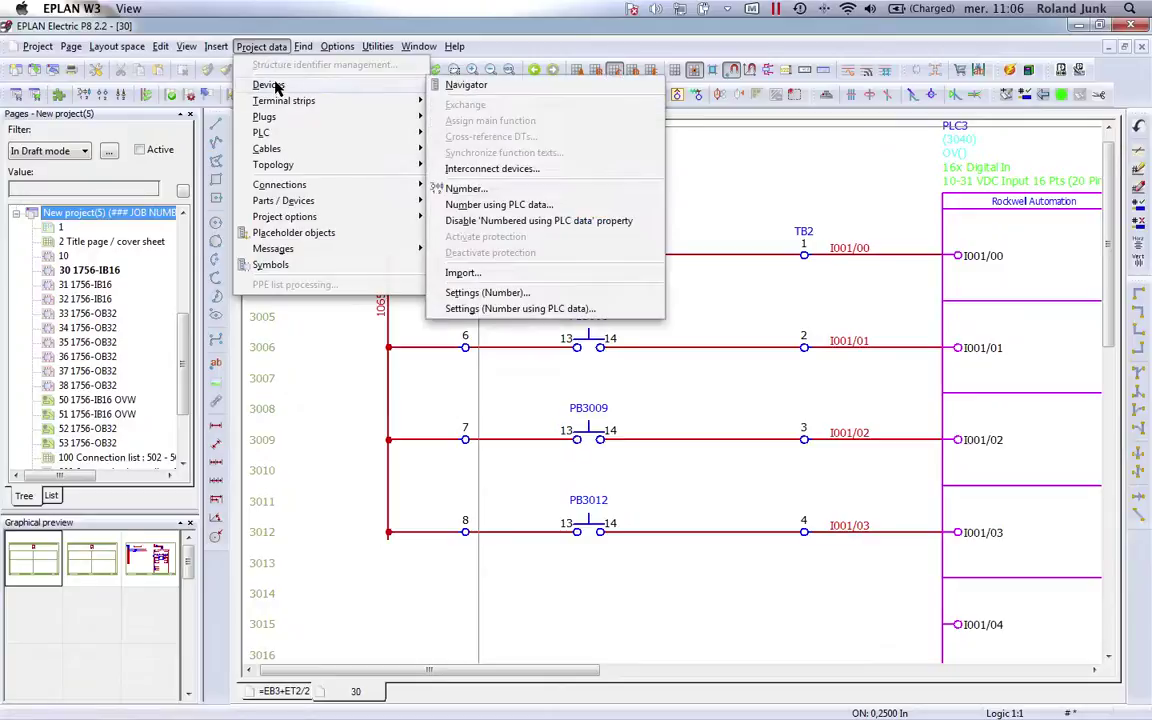
left_click(531, 207)
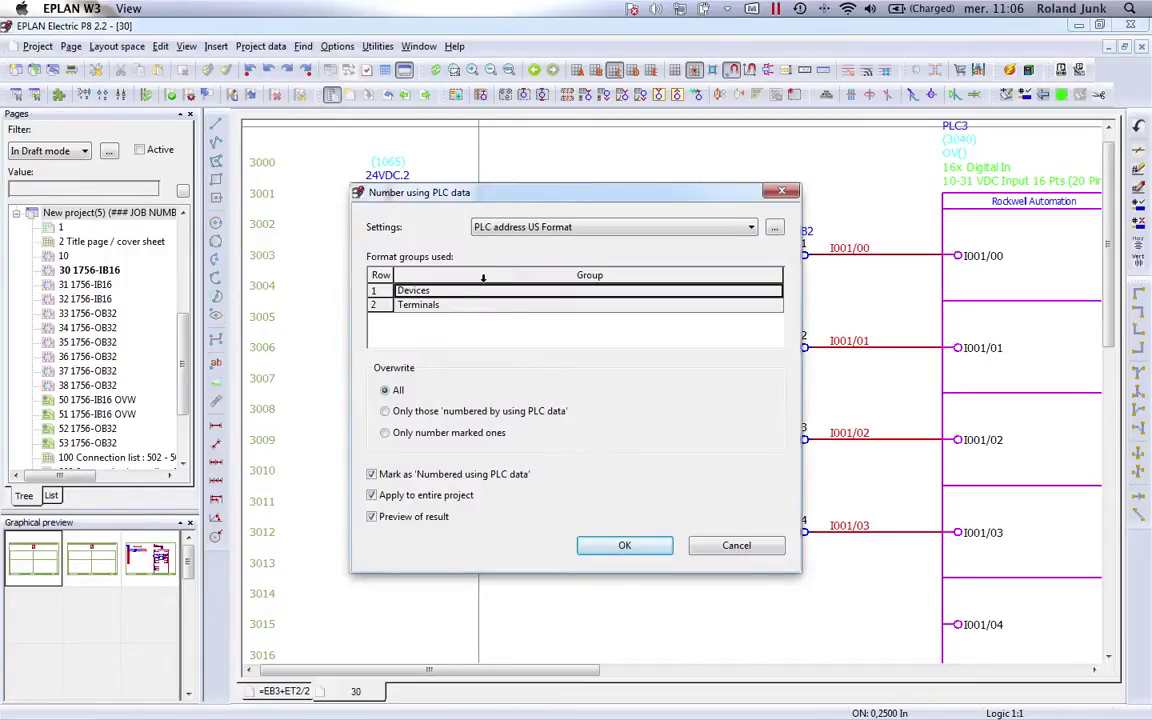
left_click(458, 308)
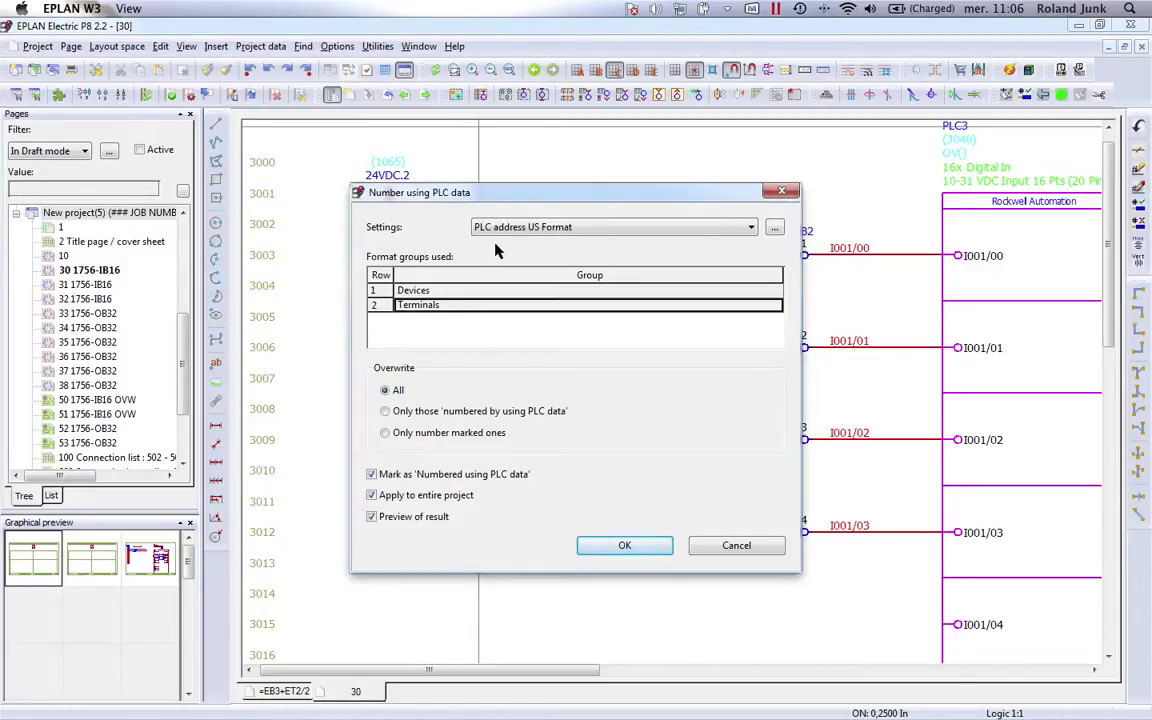
left_click(774, 228)
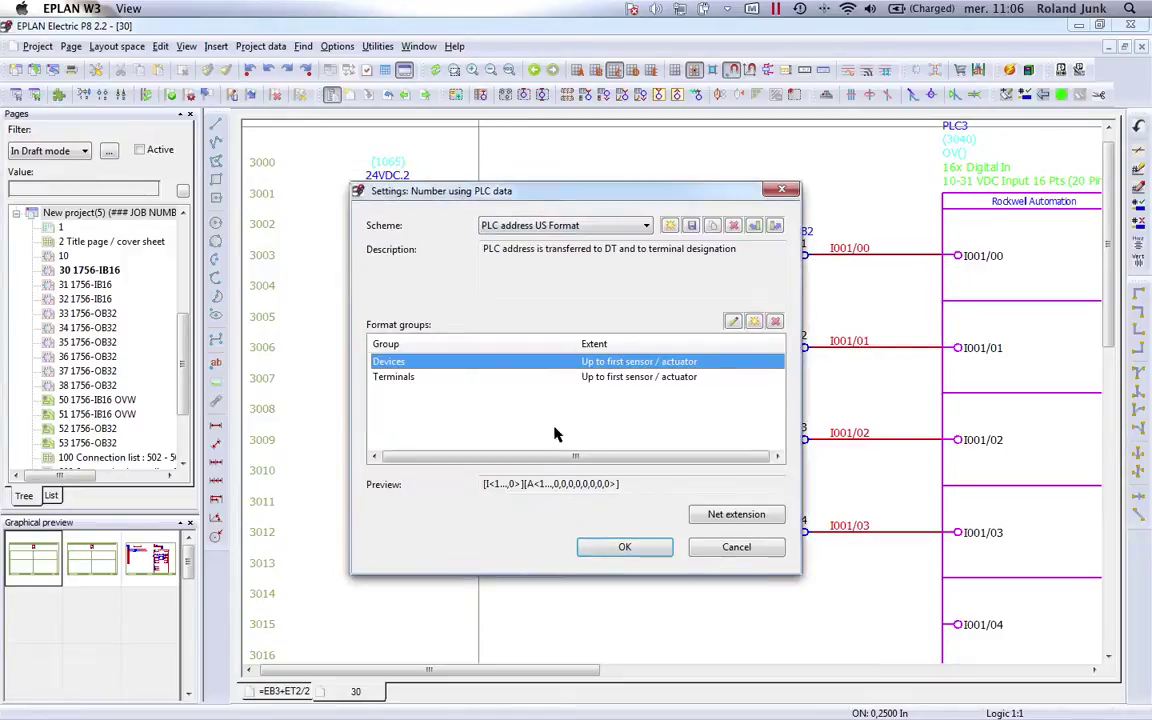
Step: Review the Devices group name format and its Data of PLC address formatting
double_click(399, 362)
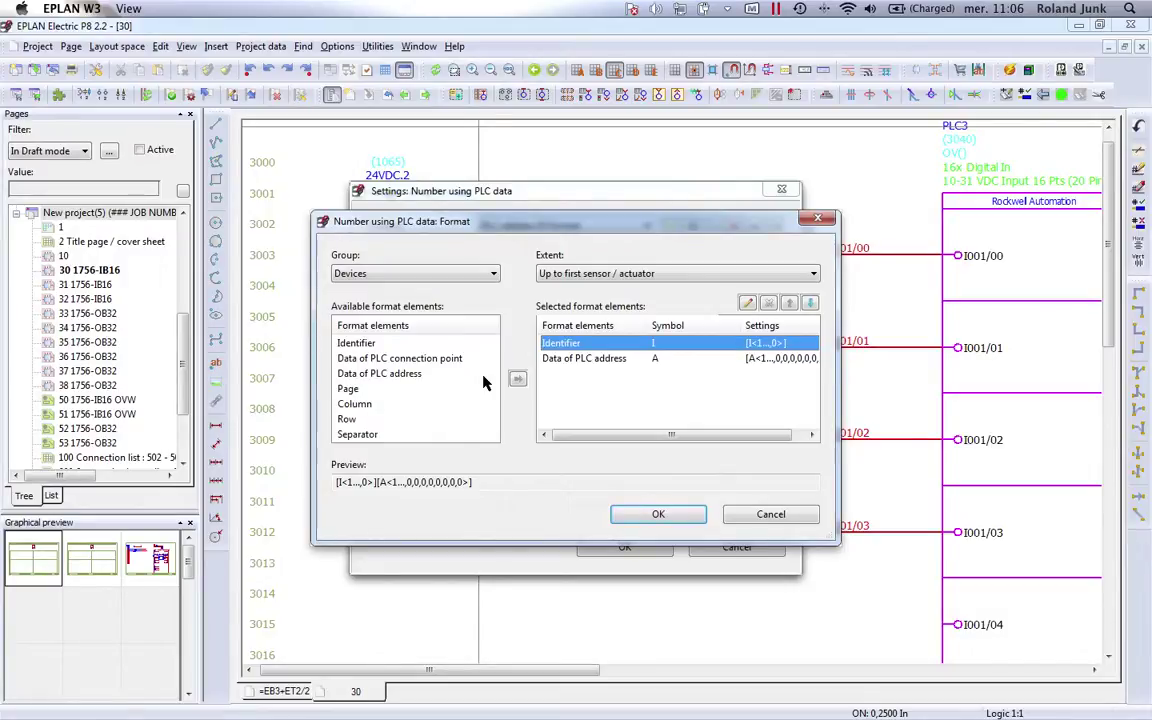
left_click(565, 345)
left_click(586, 360)
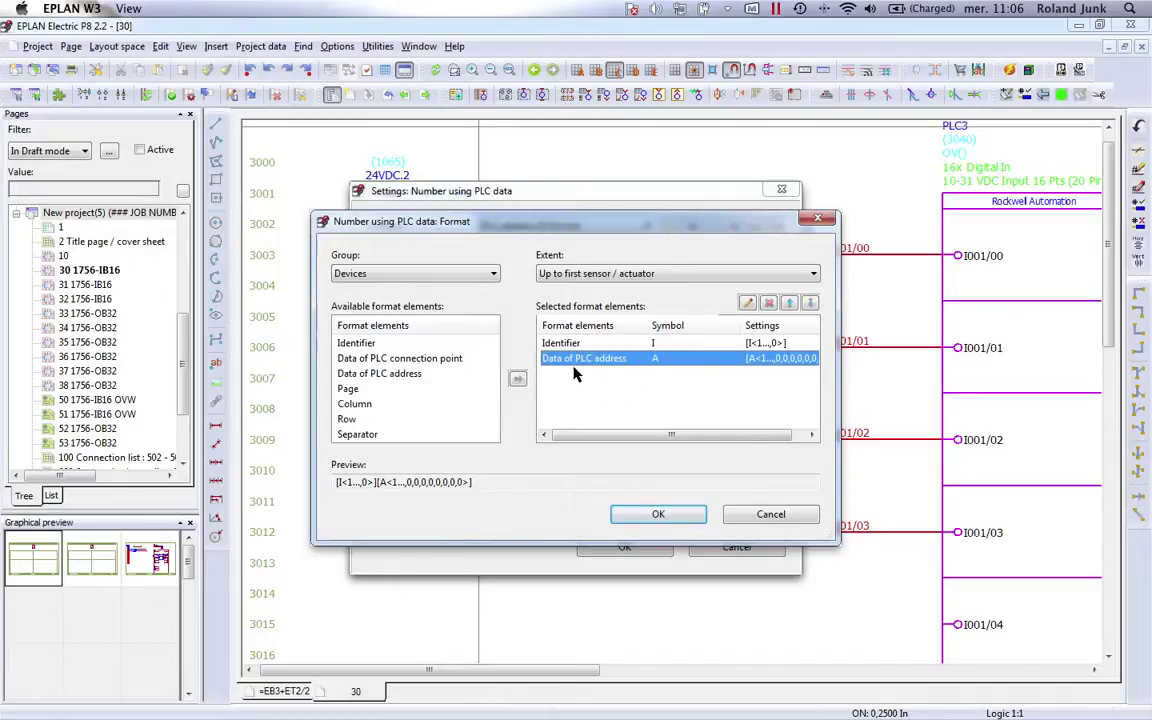
double_click(616, 367)
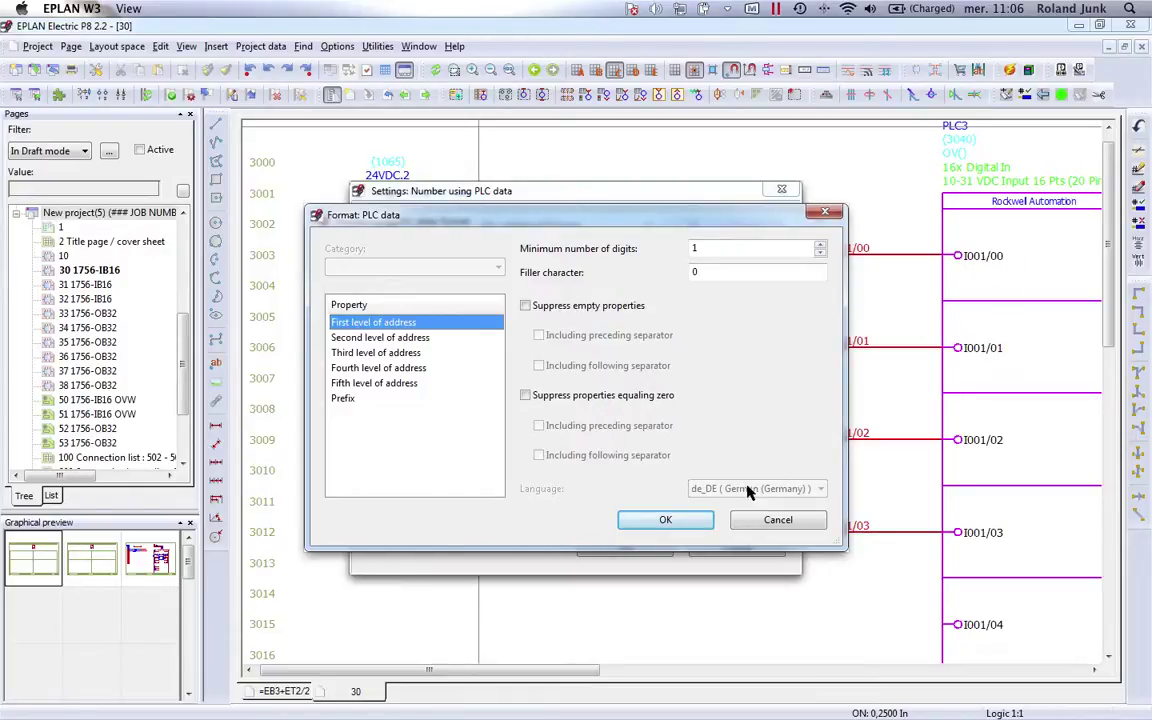
left_click(660, 519)
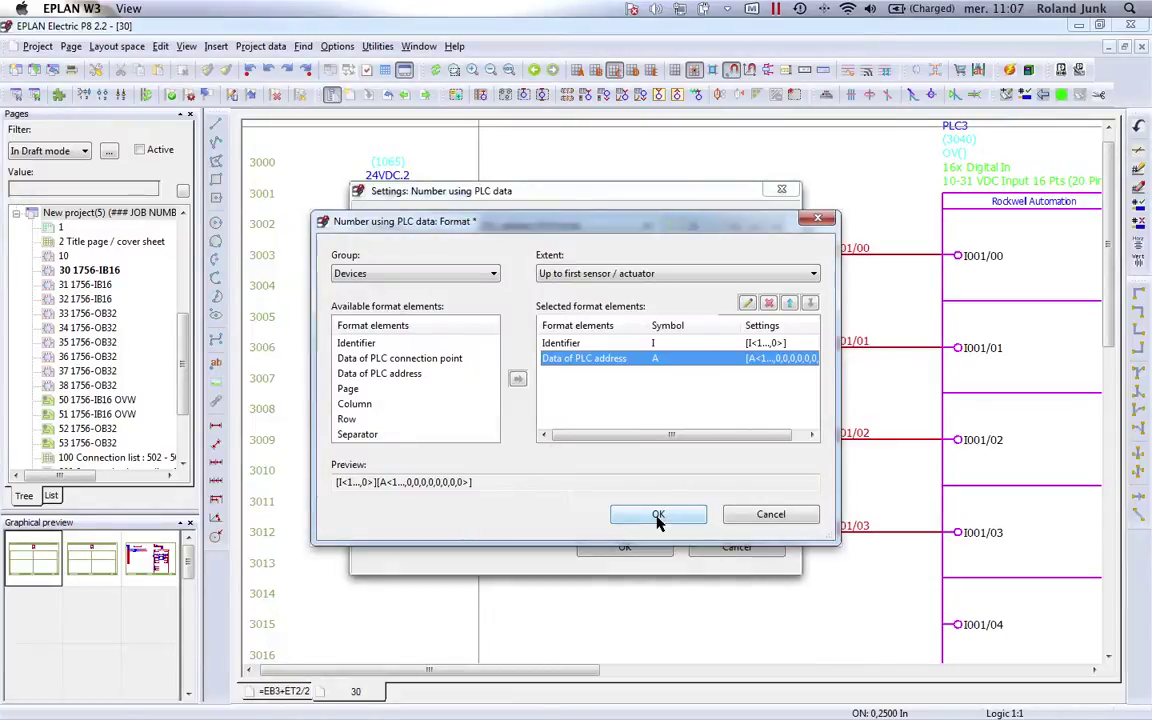
left_click(659, 516)
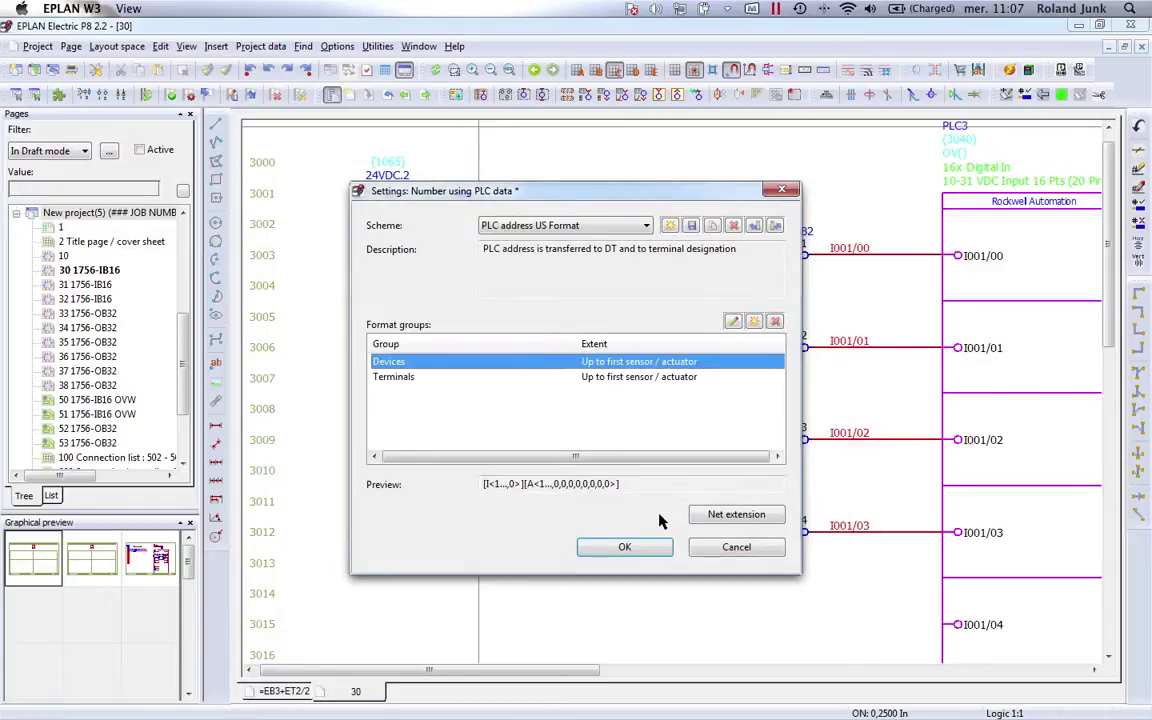
Step: Review the Terminals group's PLC connection point data formatting and return to the numbering options
double_click(418, 379)
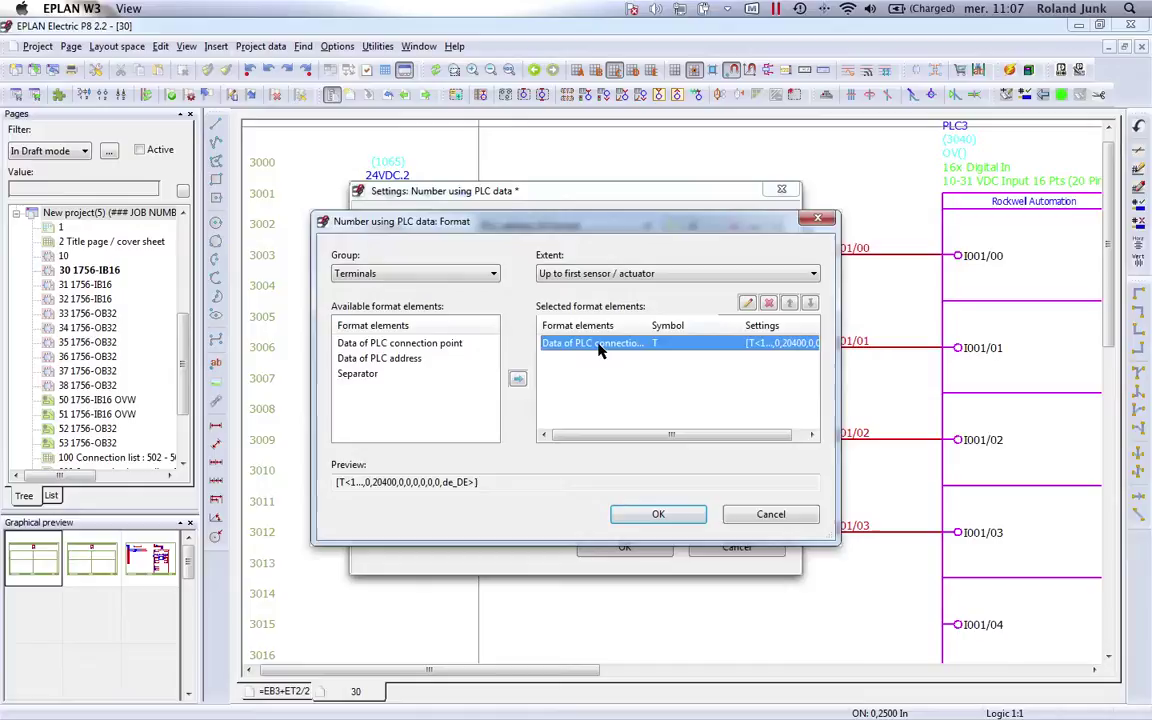
double_click(598, 343)
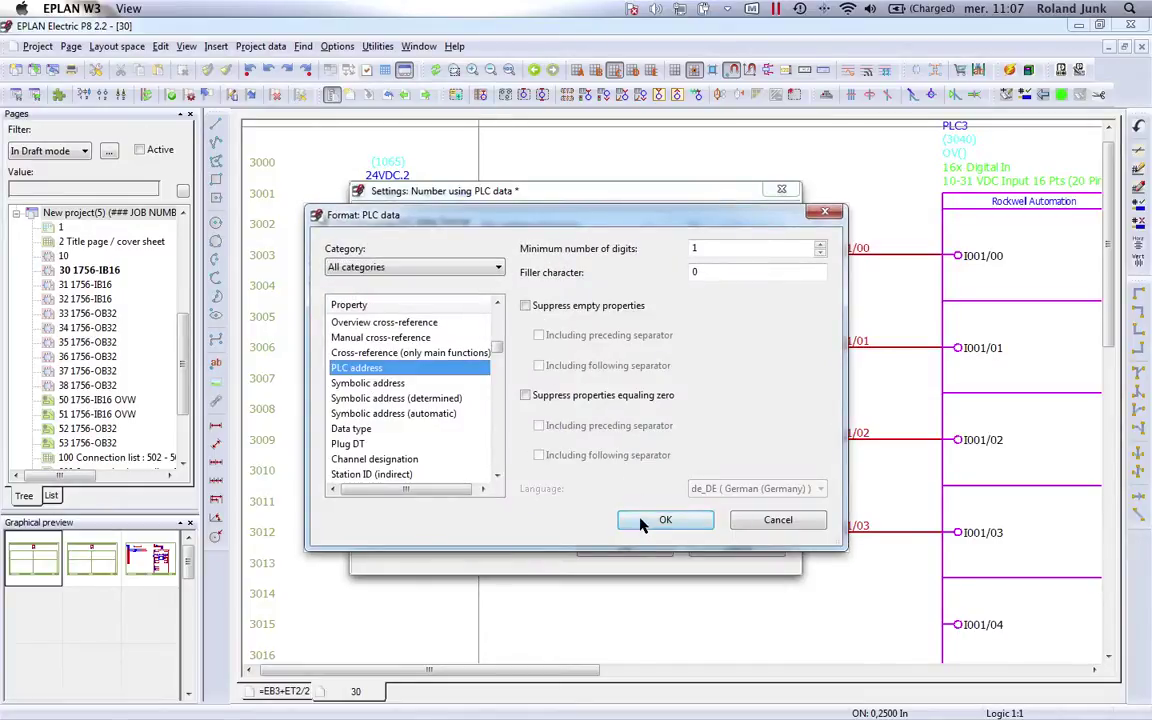
left_click(643, 520)
left_click(658, 514)
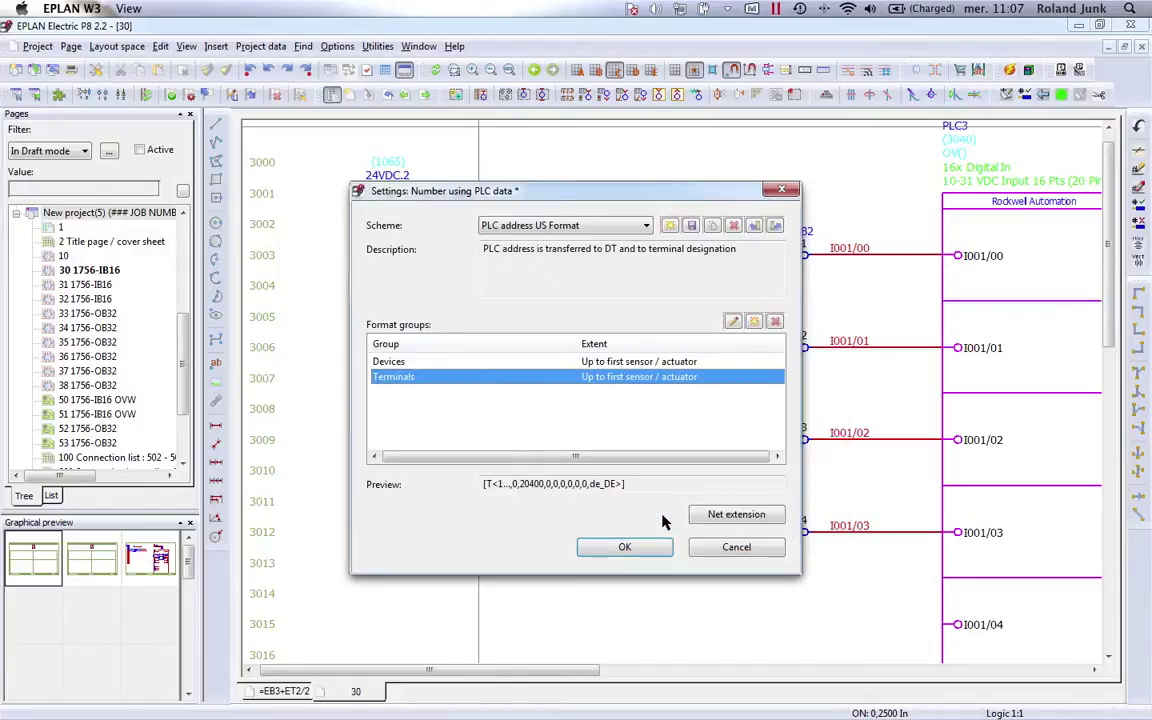
left_click(614, 546)
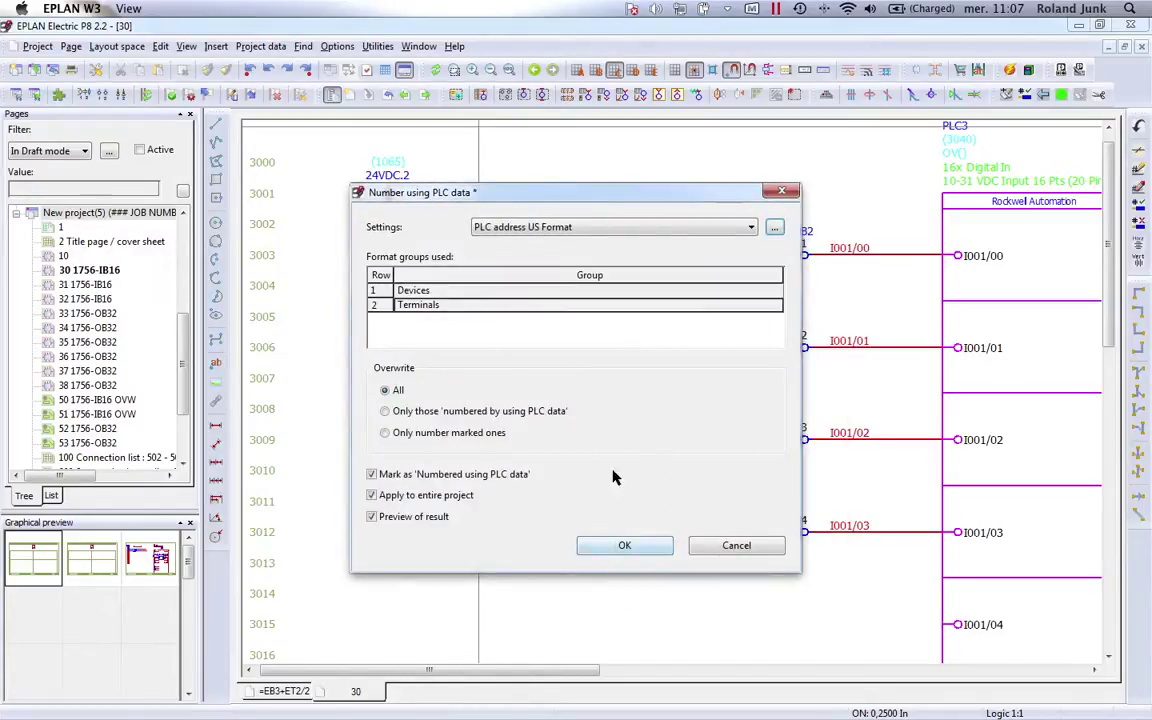
Step: Run the PLC-data numbering and accept the new terminal designations I001/00 to I001/03
left_click(638, 546)
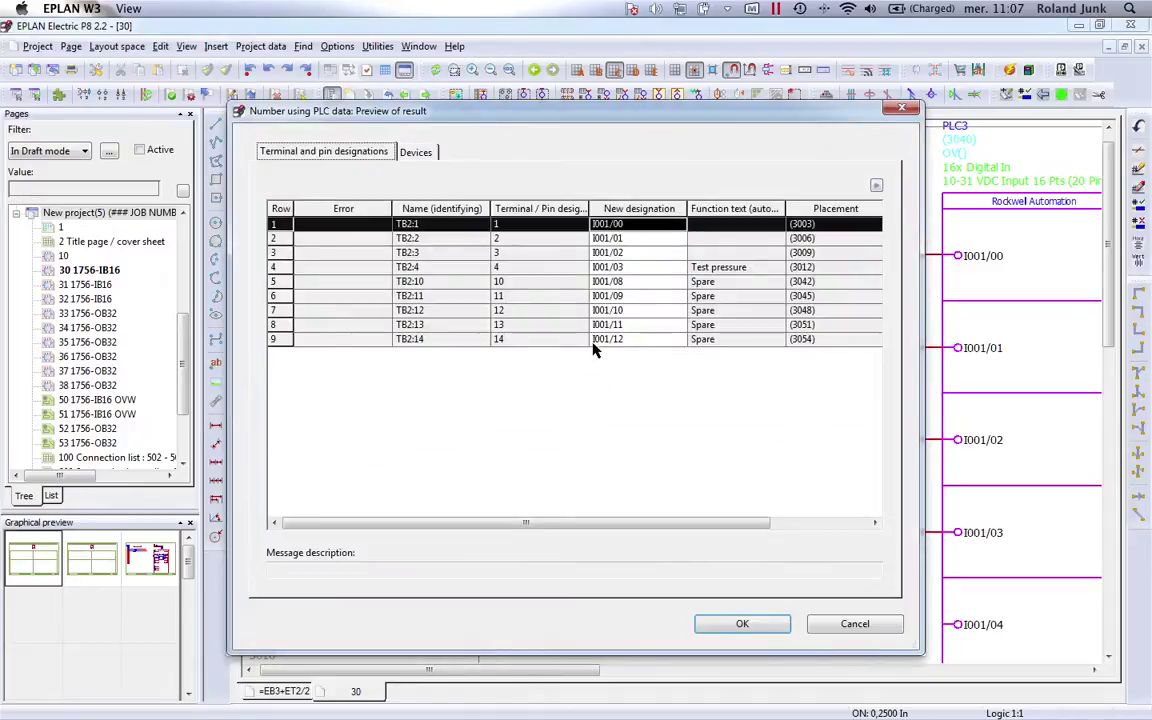
left_click_drag(672, 230, 660, 340)
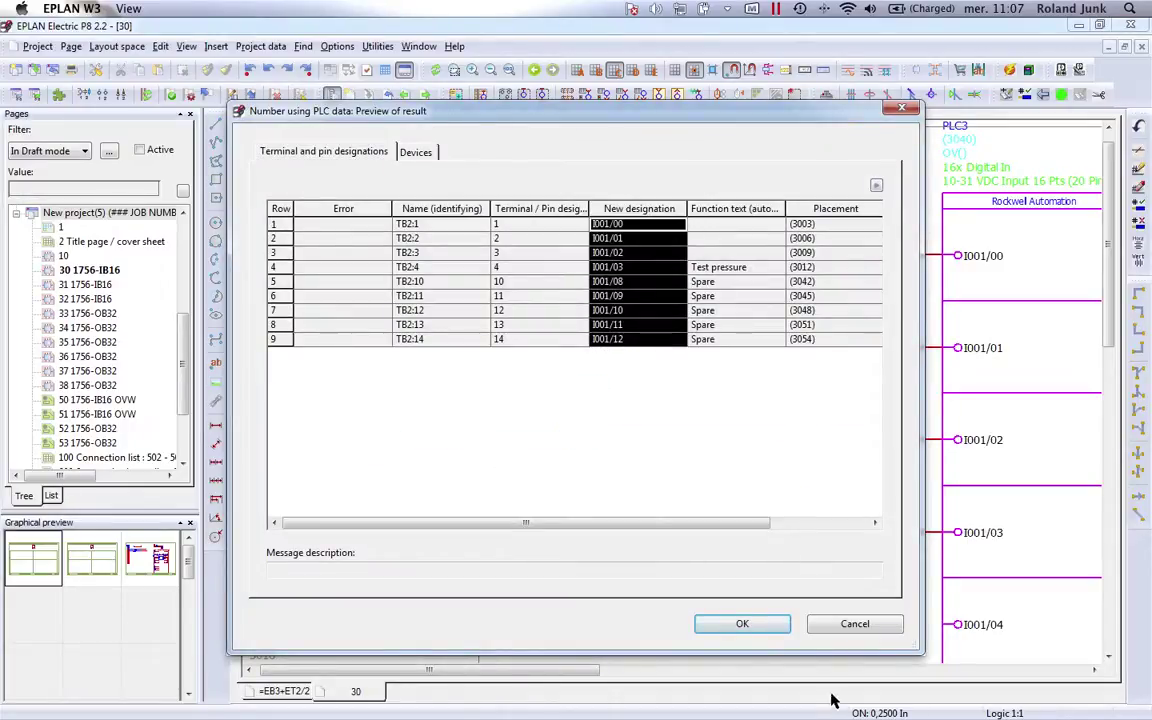
left_click(741, 620)
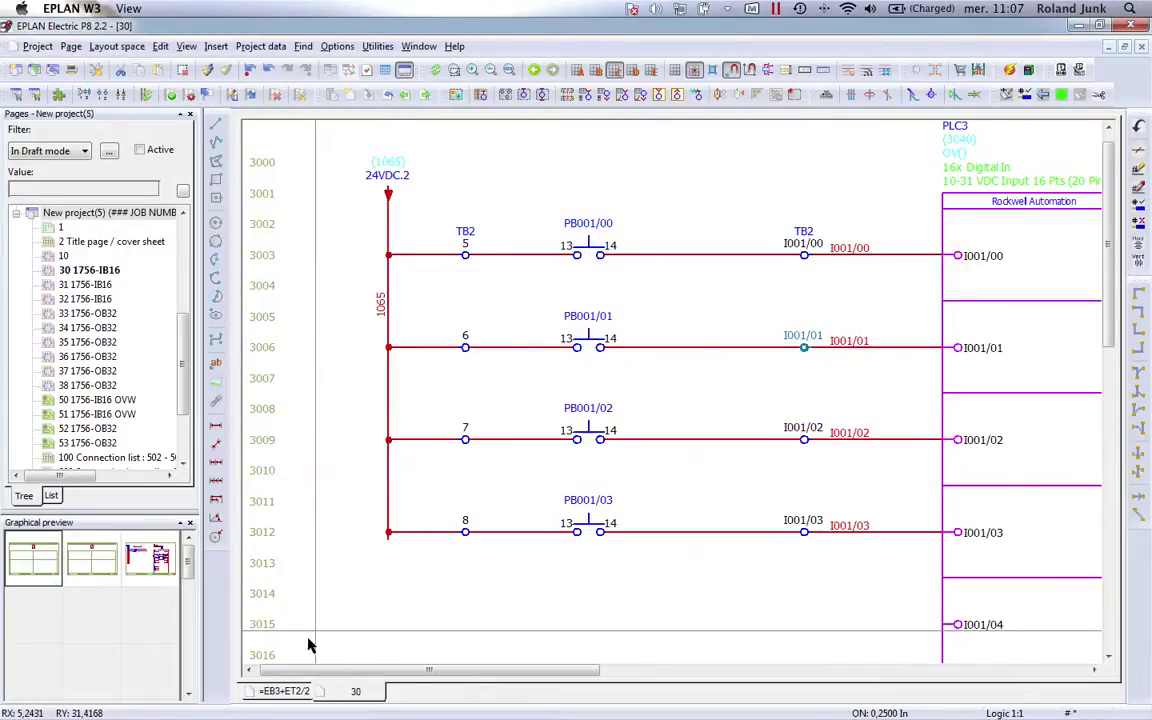
left_click(288, 692)
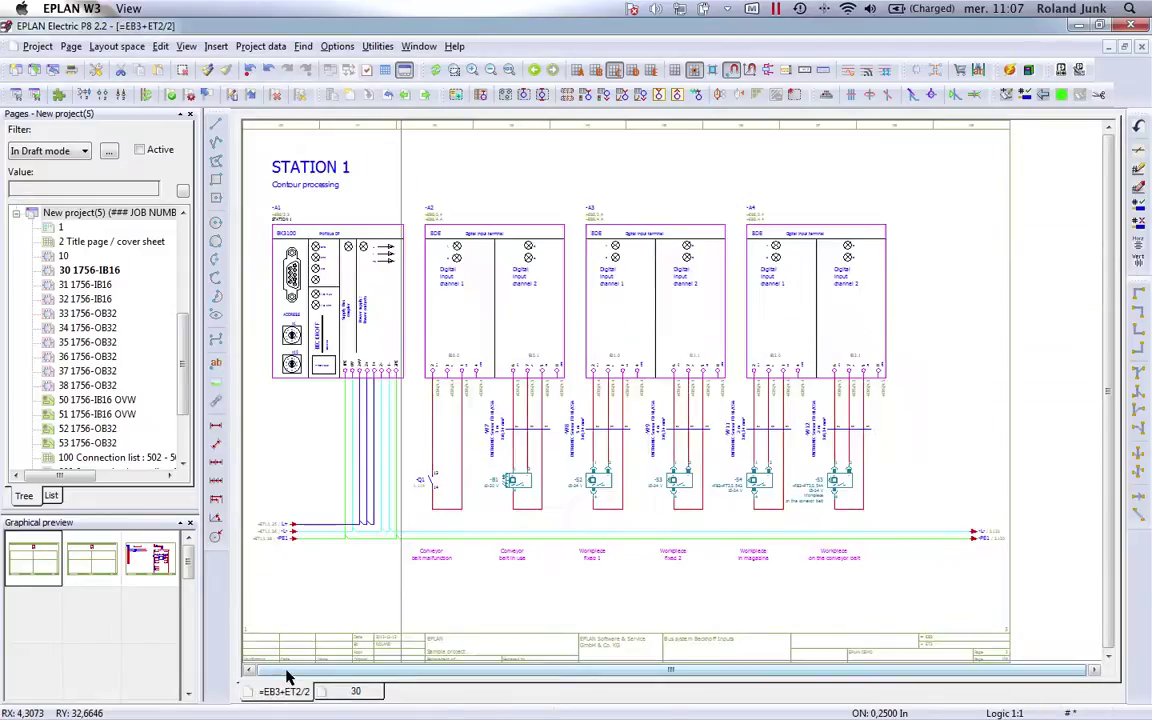
Step: Zoom into the STATION 1 sensor circuits and select sensors -B1 and -S2 to -S5
left_click(454, 69)
left_click(442, 336)
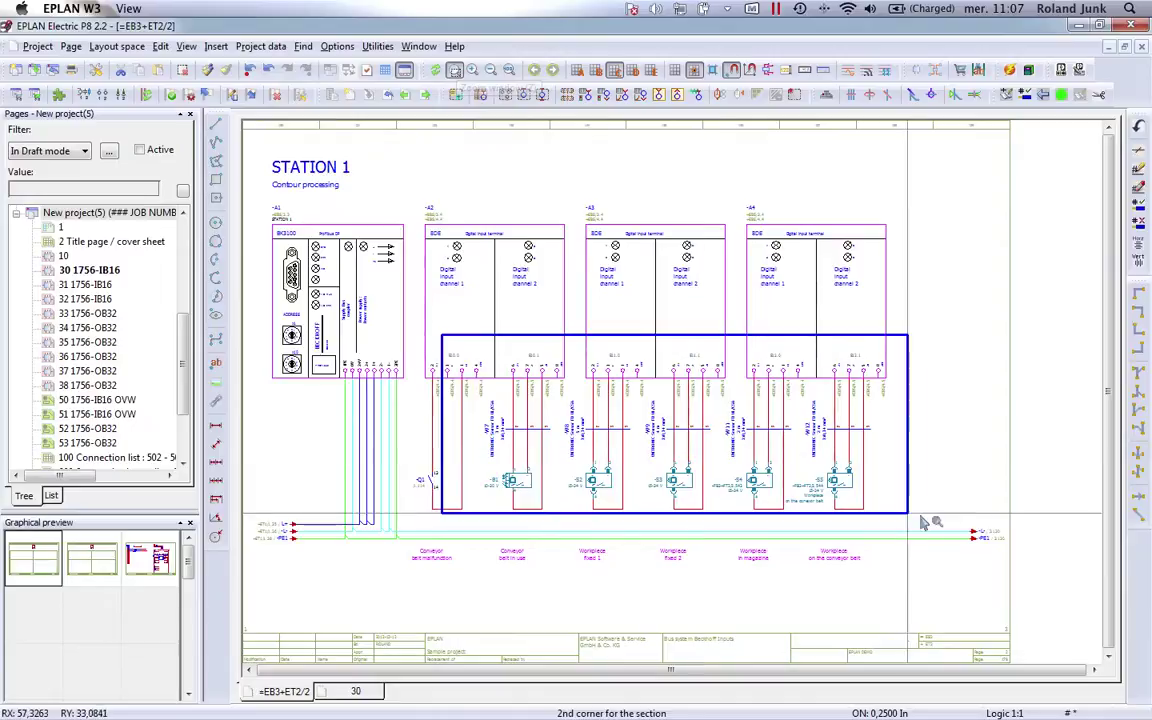
left_click(908, 556)
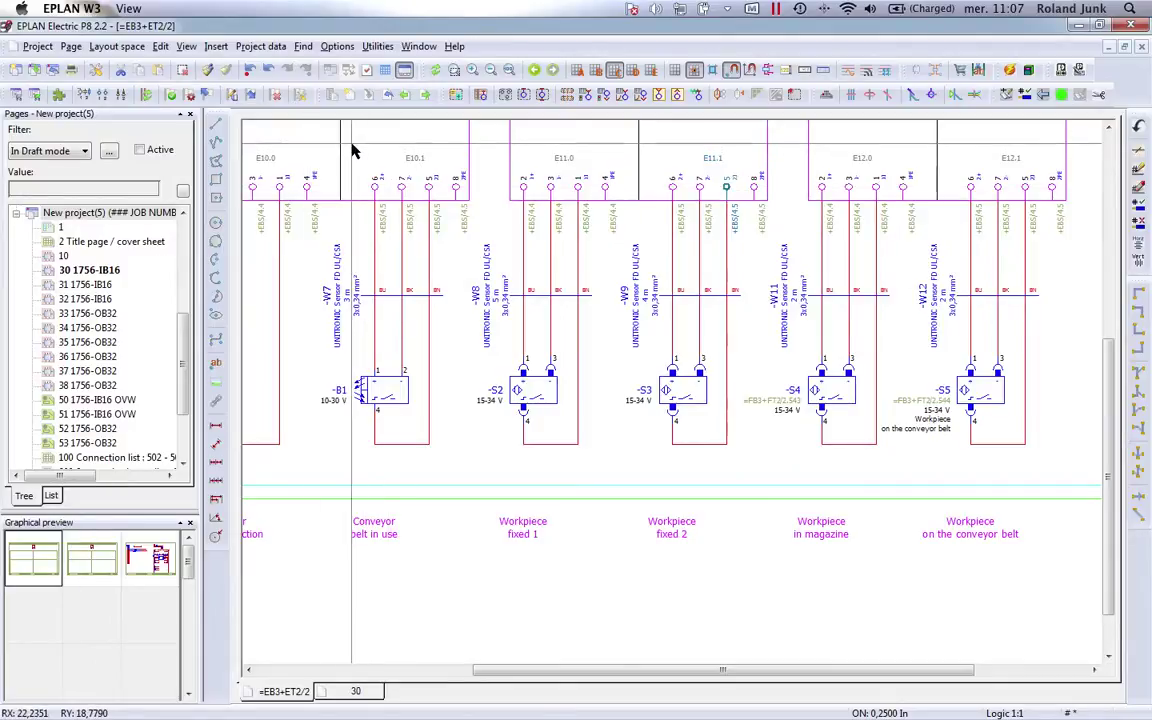
left_click_drag(352, 146, 1065, 600)
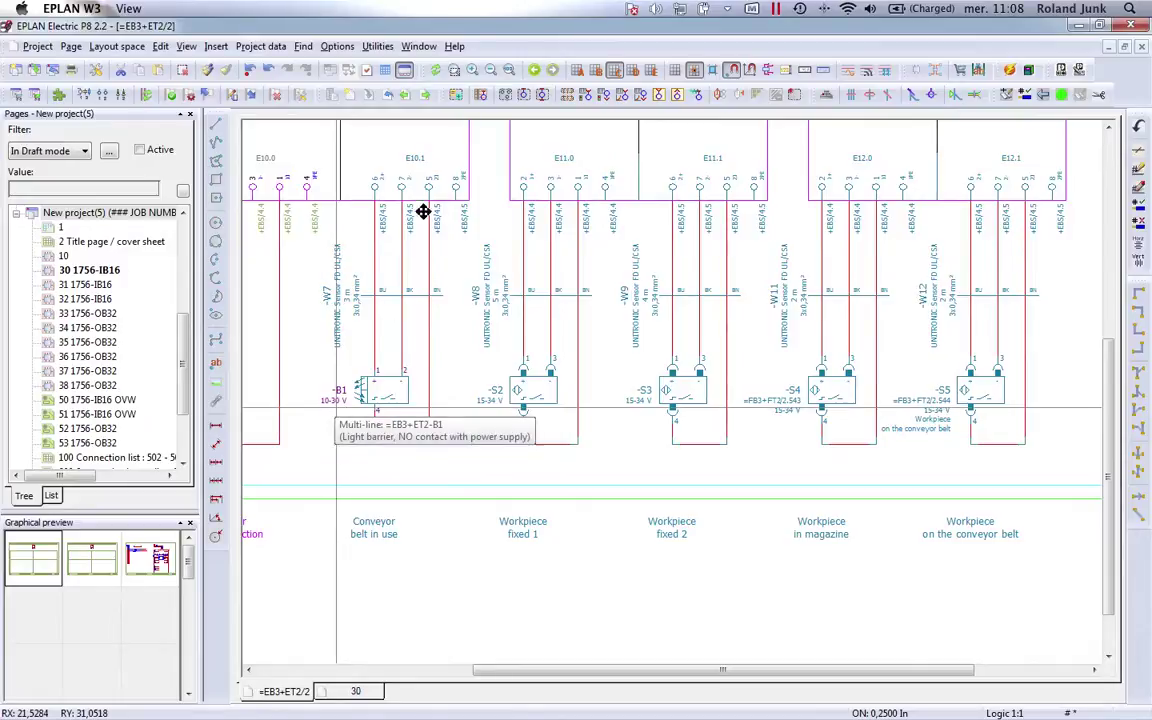
left_click(273, 46)
Step: Start Number using PLC data and open the Devices format group definition
mouse_move(291, 88)
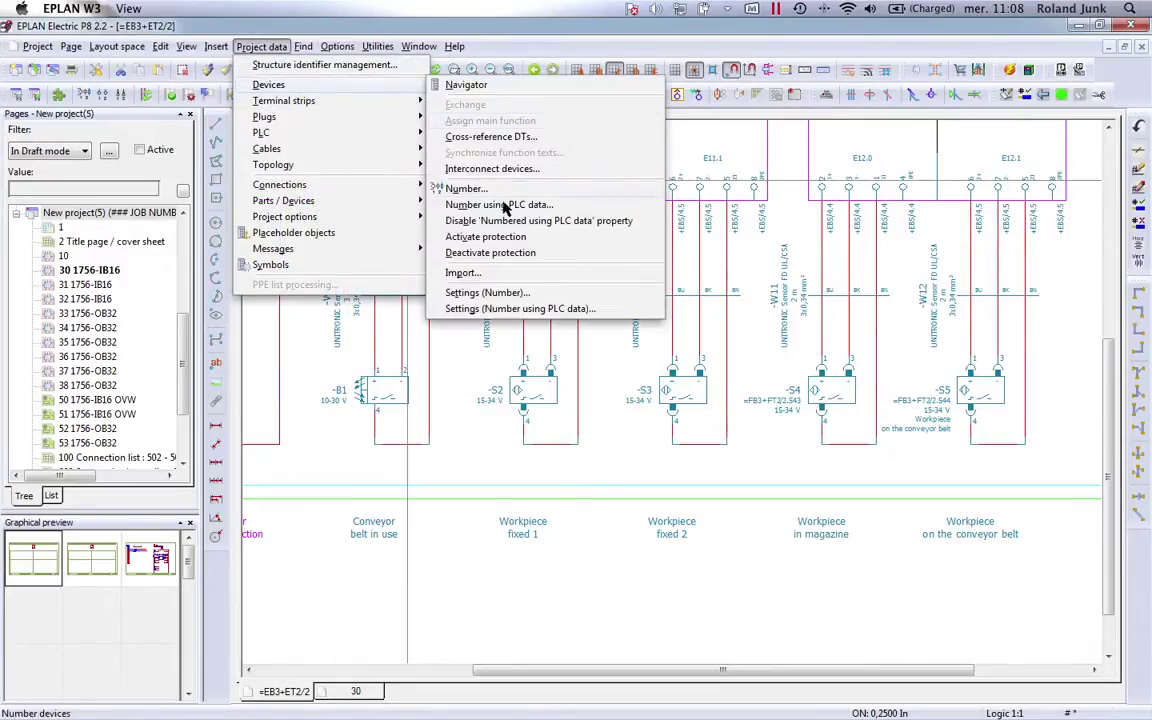
left_click(545, 206)
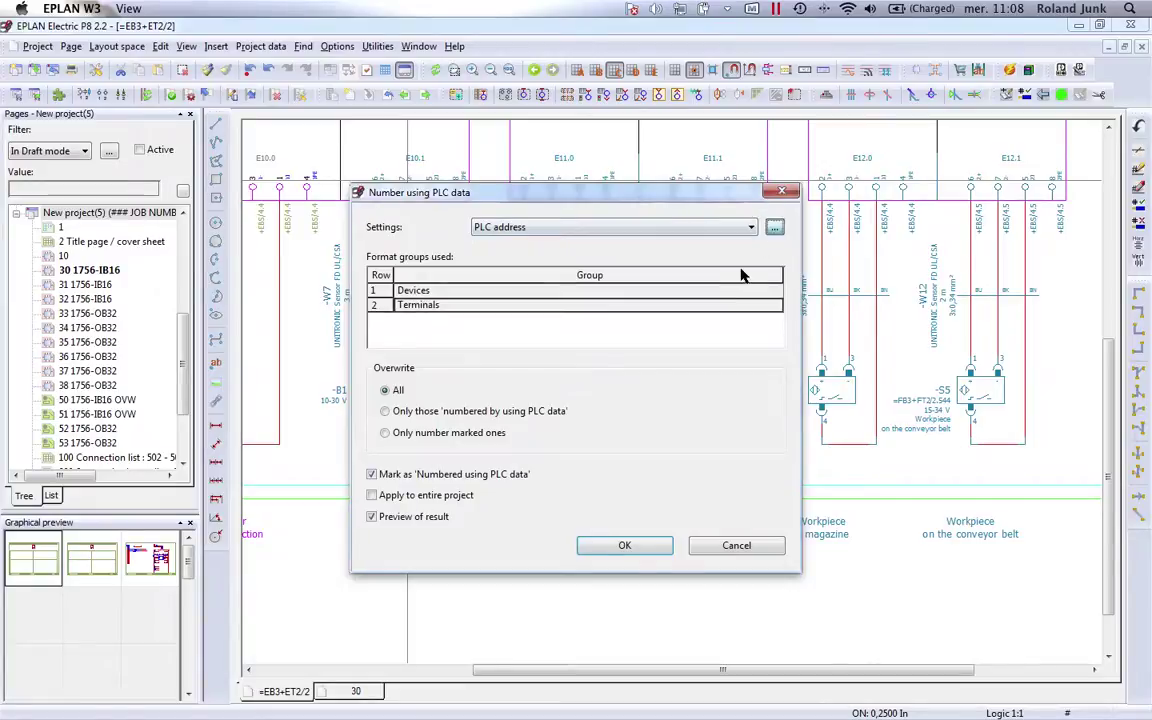
left_click(774, 227)
left_click(458, 363)
double_click(458, 364)
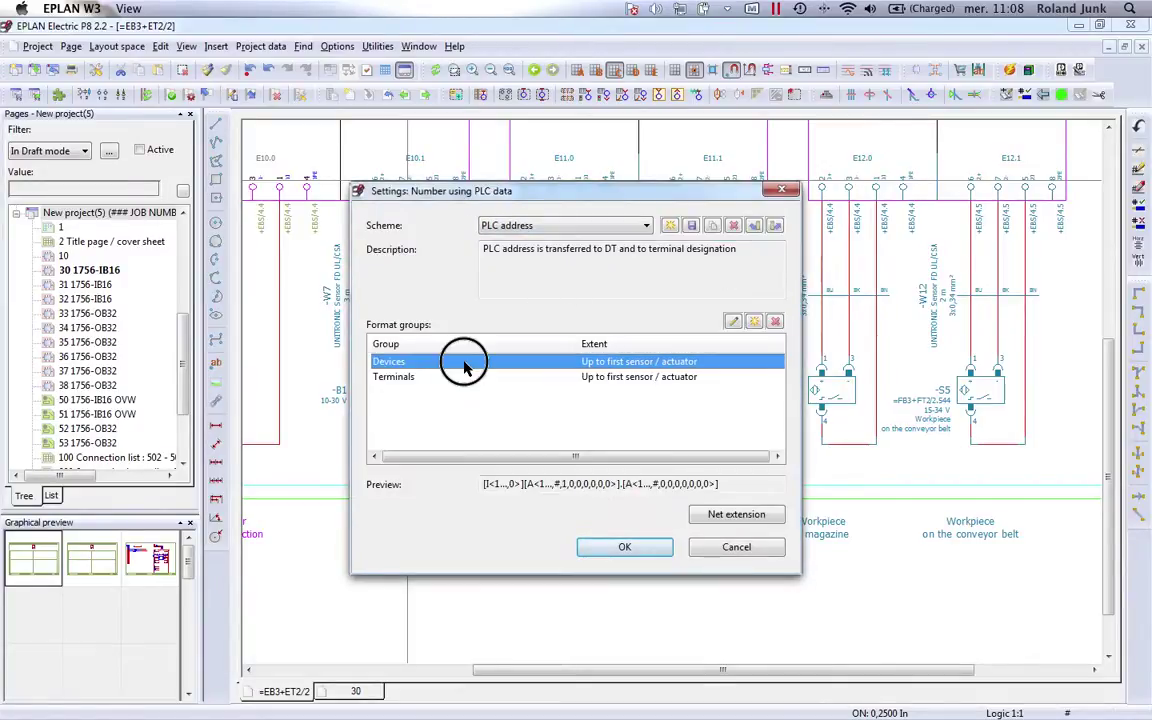
Step: Review the formatting of the first Data of PLC address element, including its second level
left_click(548, 322)
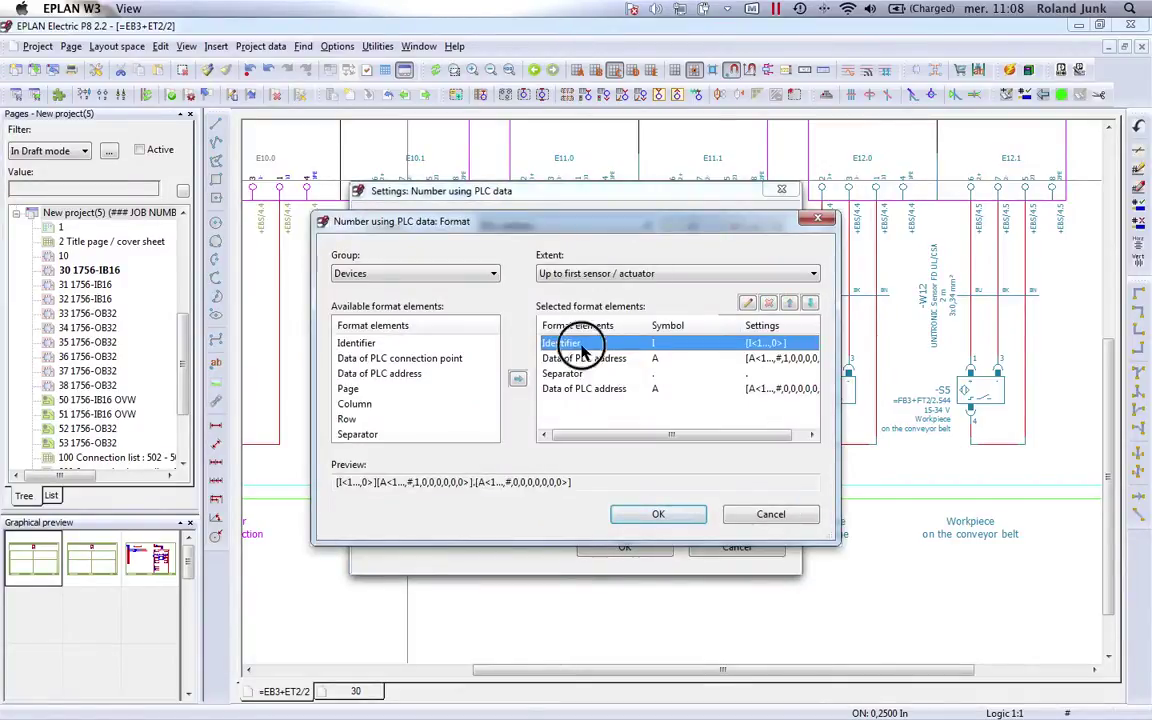
left_click(614, 360)
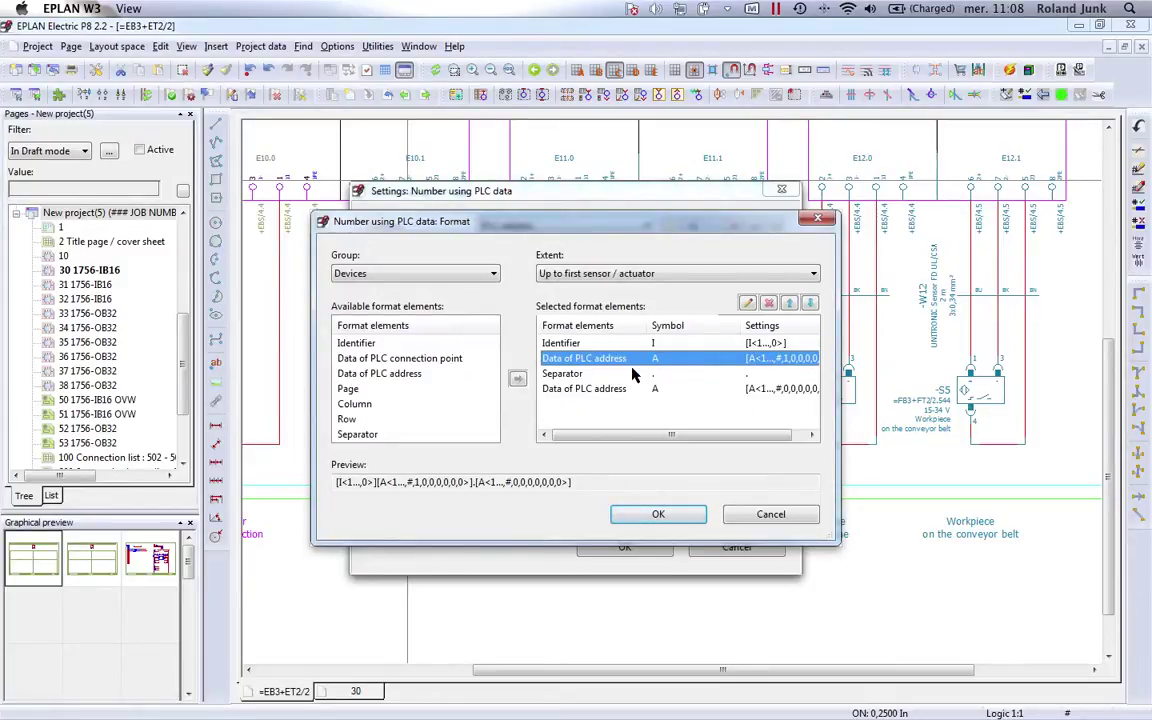
double_click(619, 359)
left_click(420, 338)
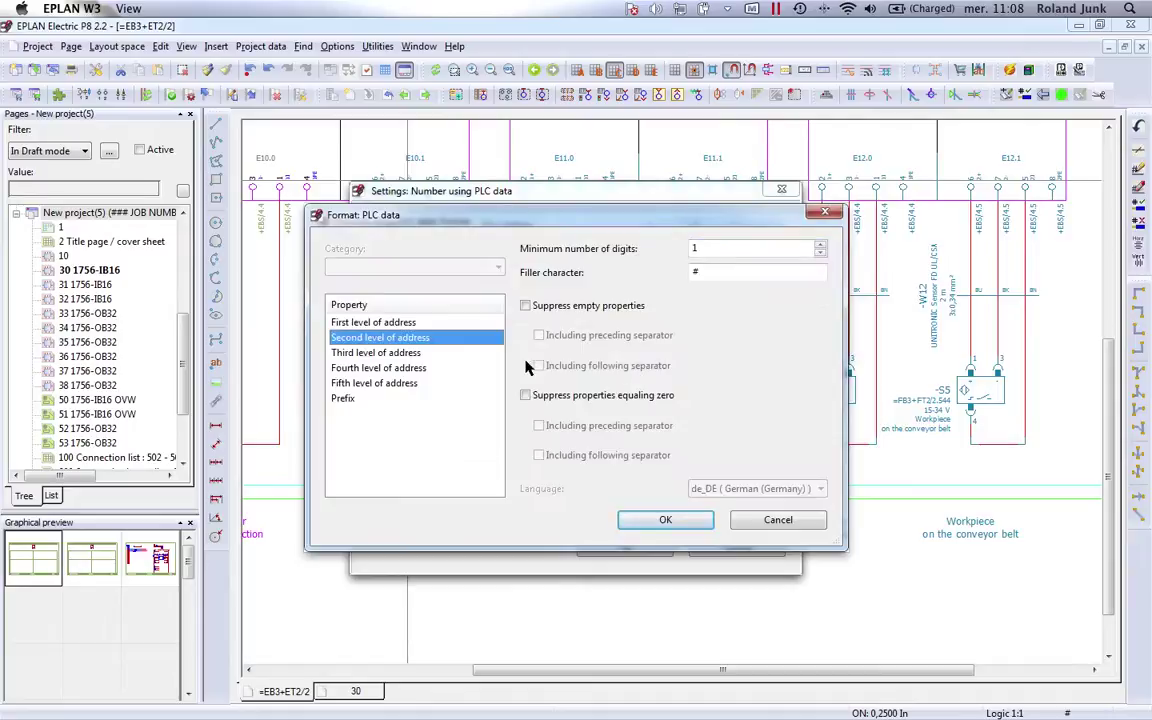
left_click(686, 521)
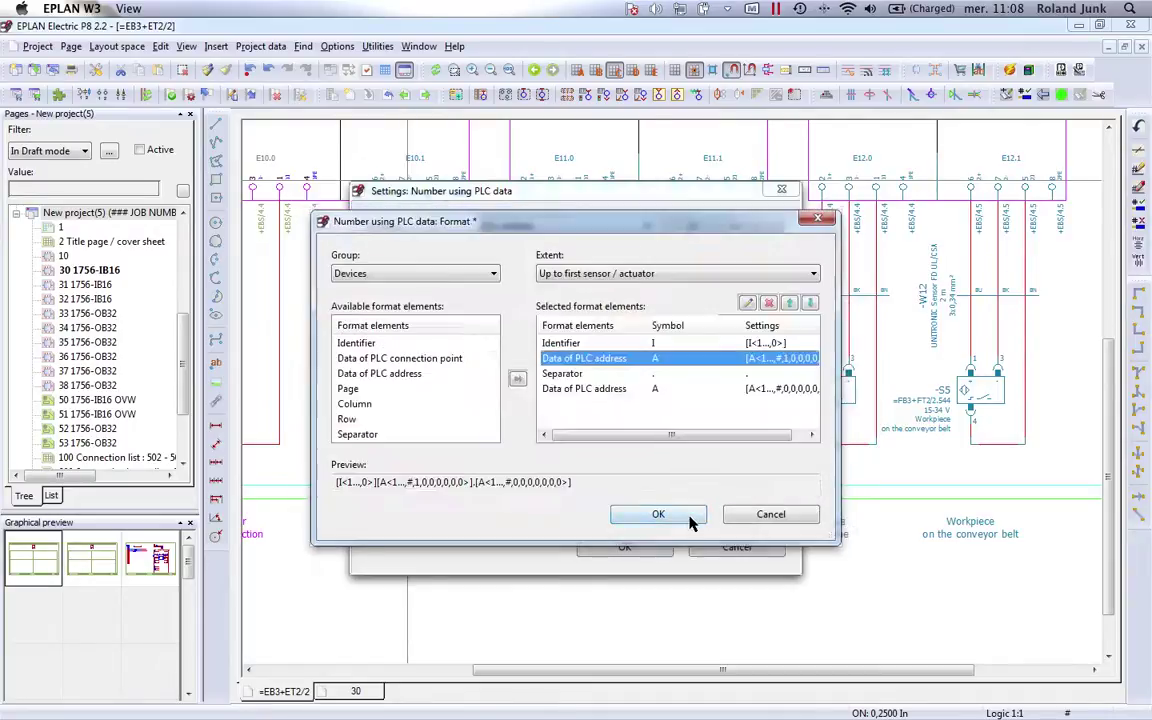
Step: Review the second PLC address element, confirm the Devices format and preview the numbering
double_click(590, 388)
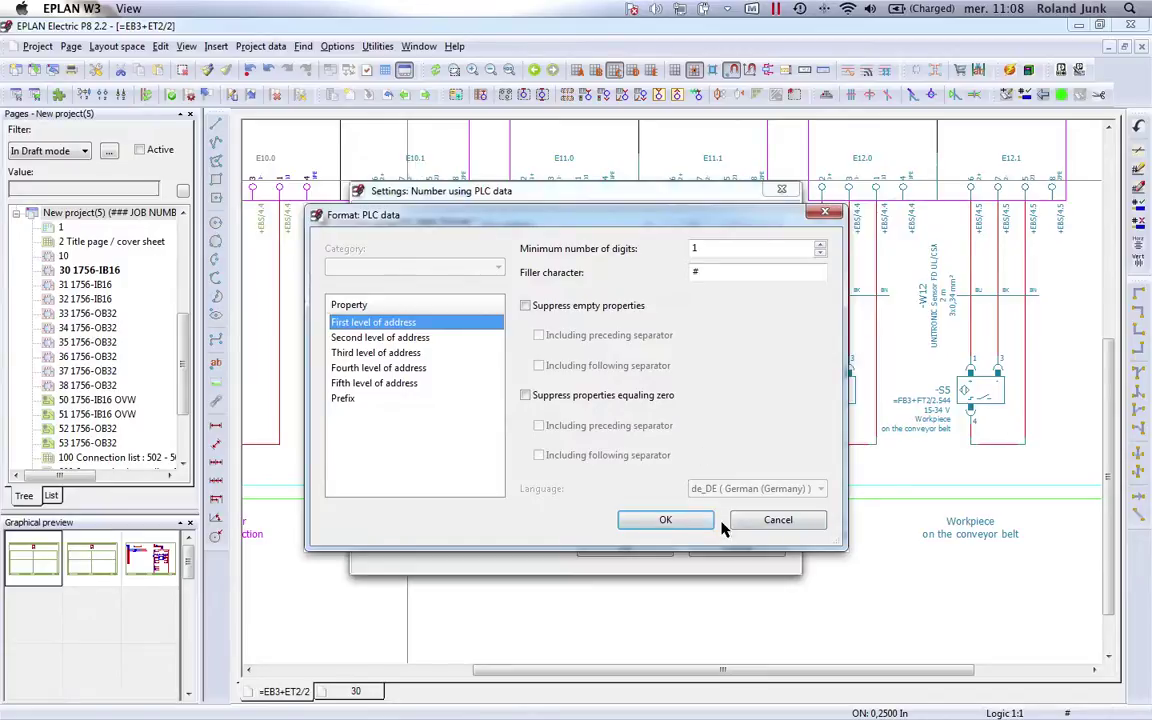
left_click(690, 520)
left_click(645, 590)
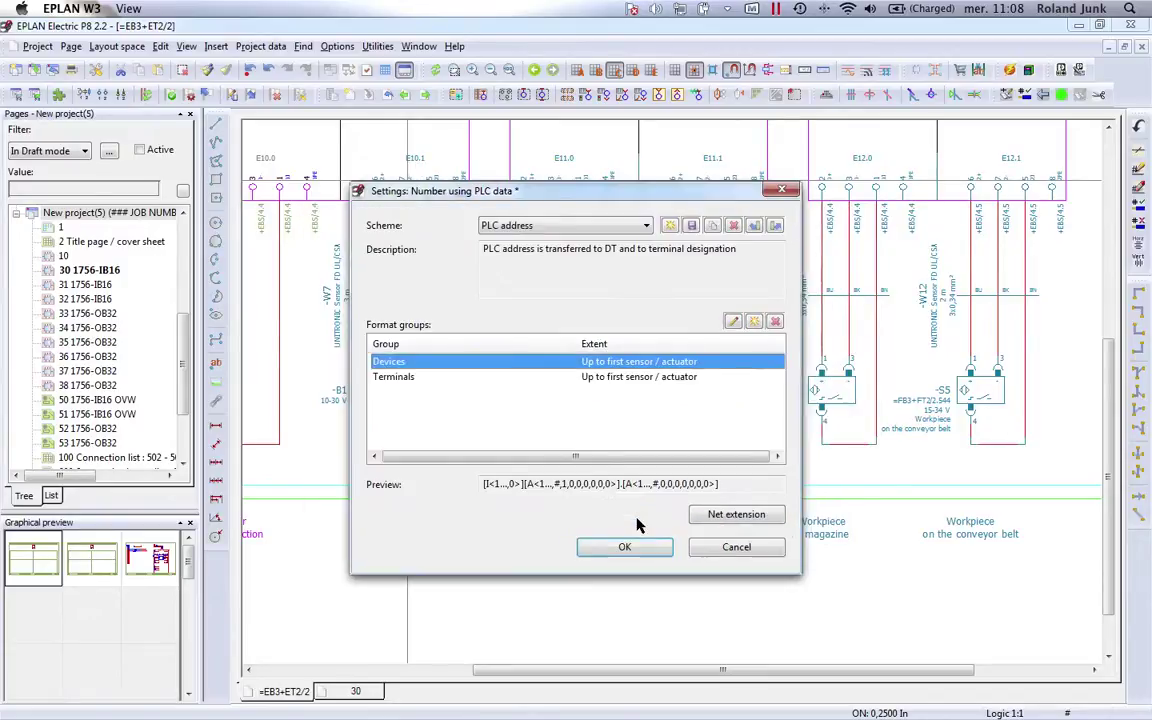
left_click(624, 547)
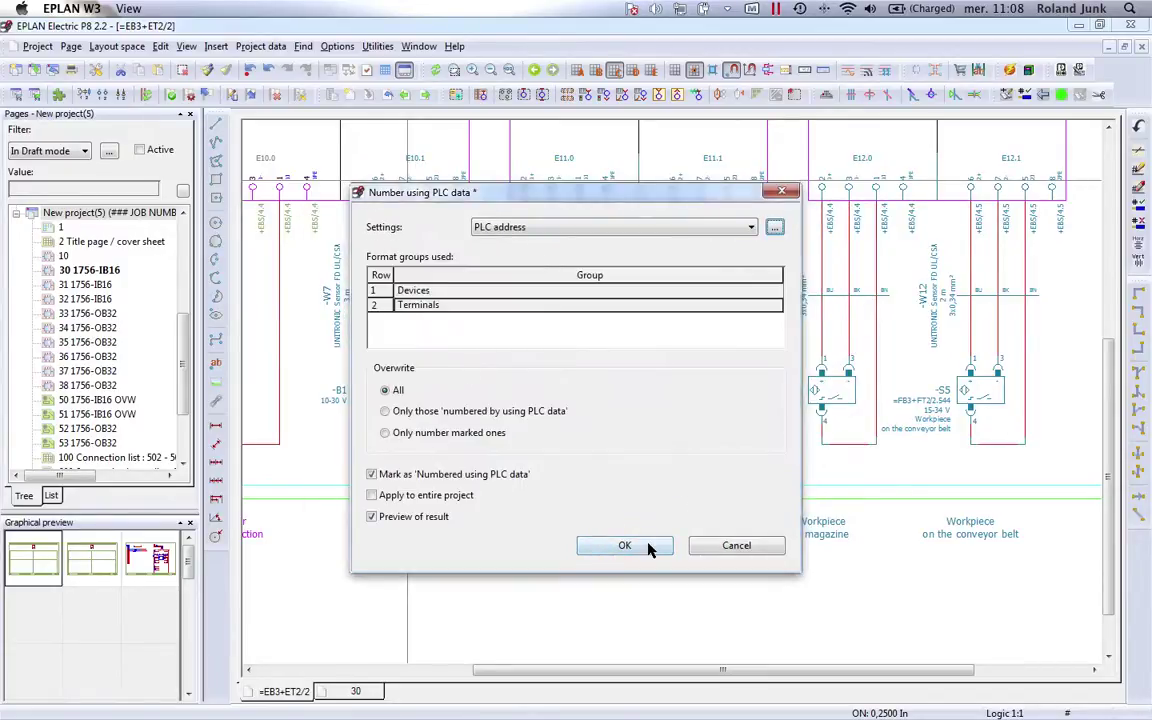
left_click(624, 546)
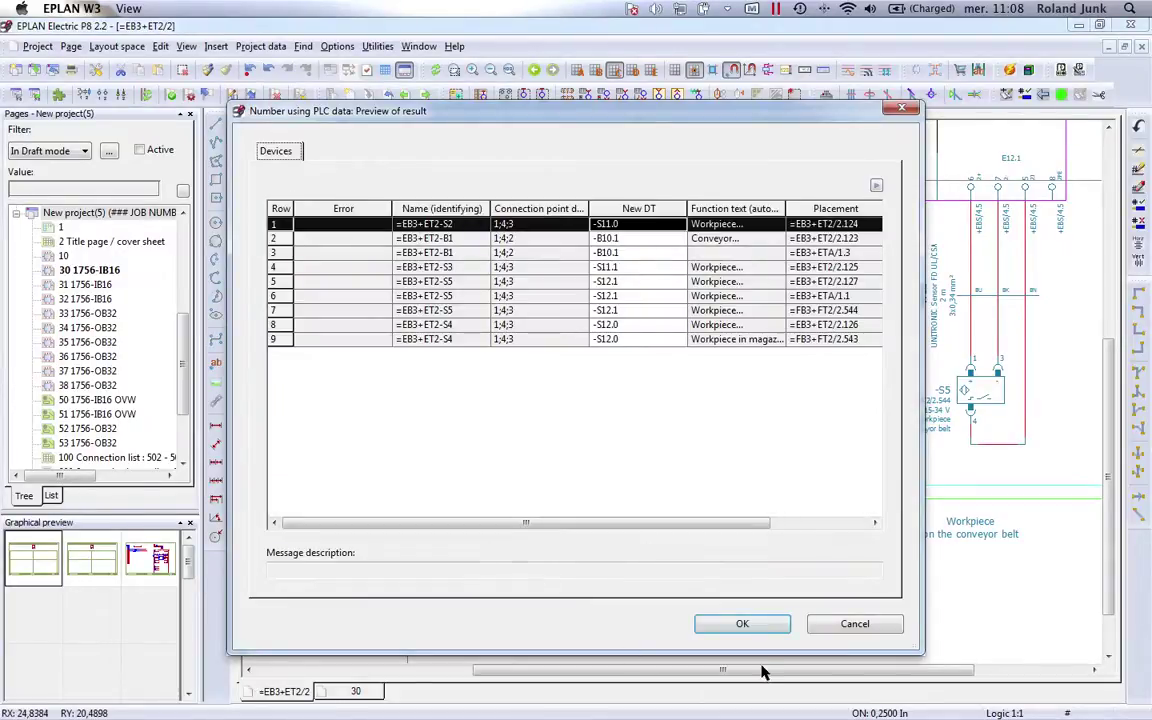
Step: Accept the previewed sensor tags -B10.1, -S11.0, -S11.1, -S12.0 and -S12.1
left_click(742, 623)
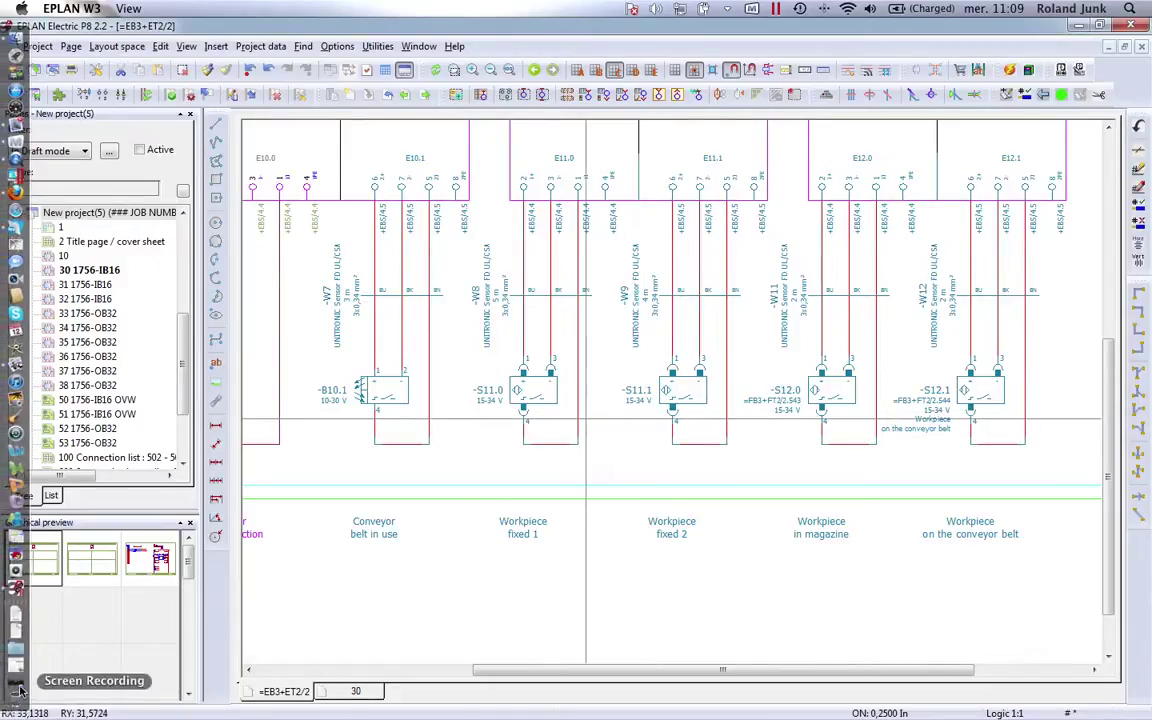
left_click(12, 626)
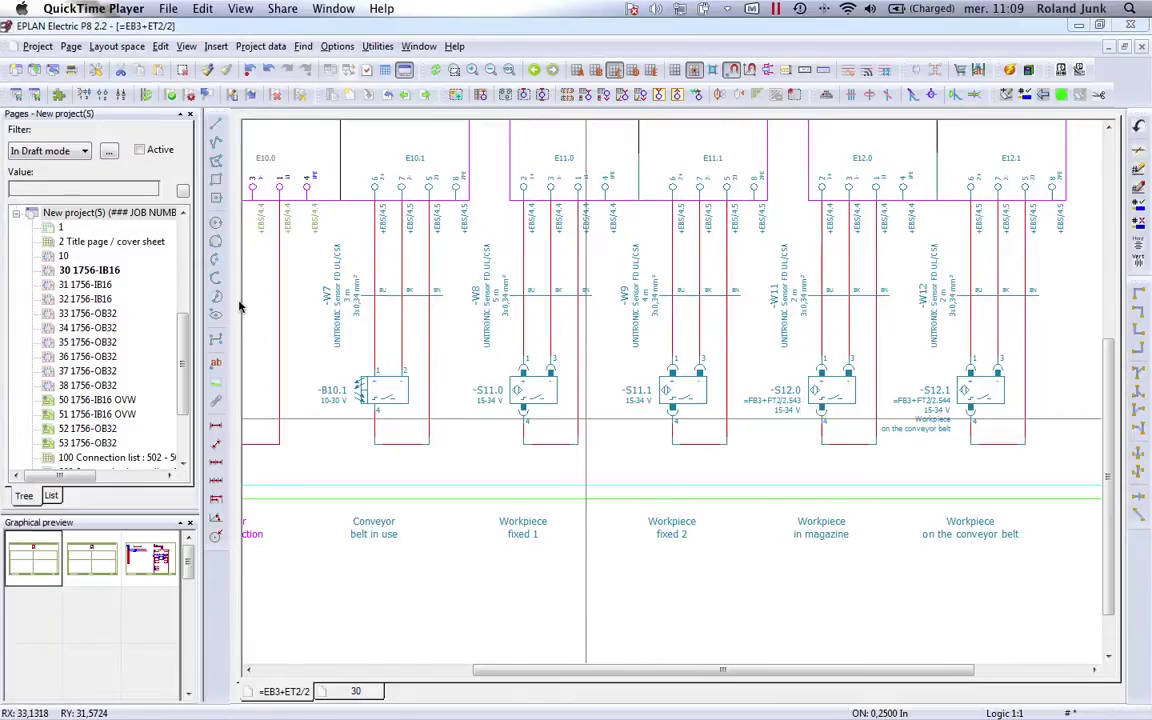